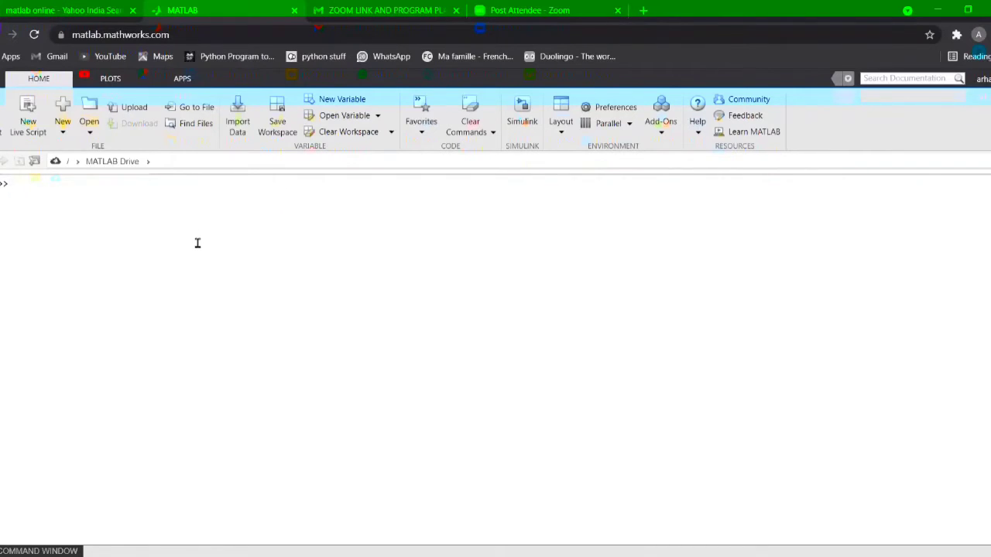
Recall a=imread('peppers.png'); from the command history onto the prompt
key("Up")
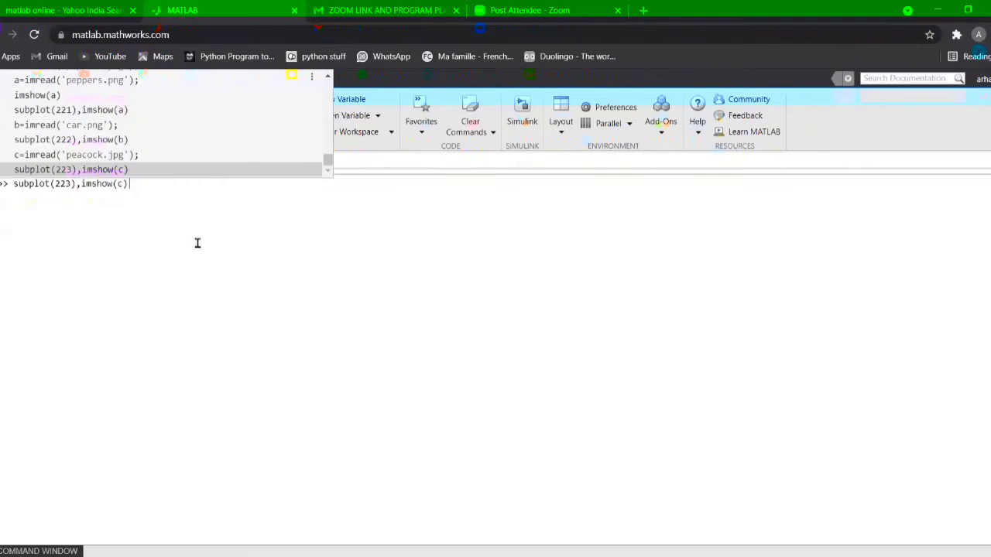
key("Up")
key("Up")
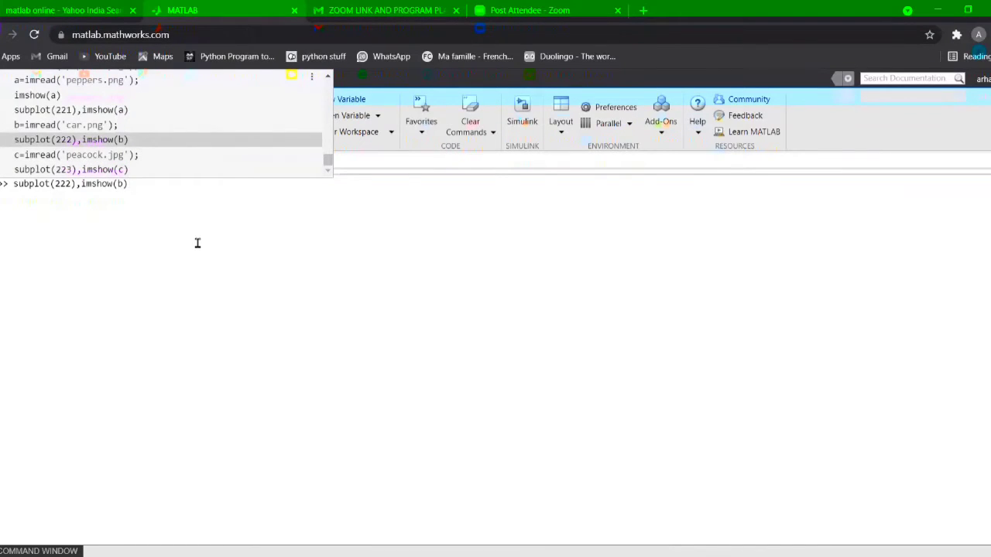
key("Up")
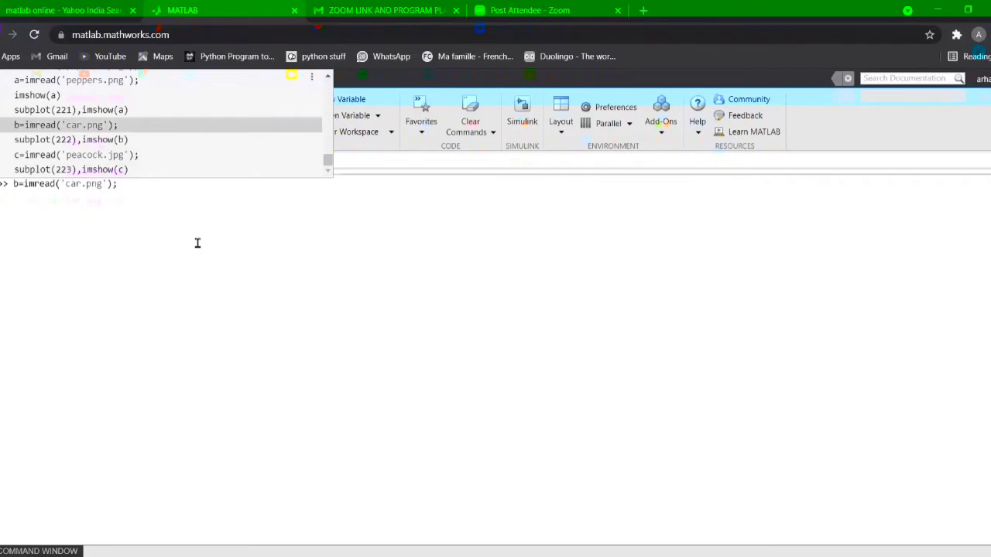
key("Up")
key("Up")
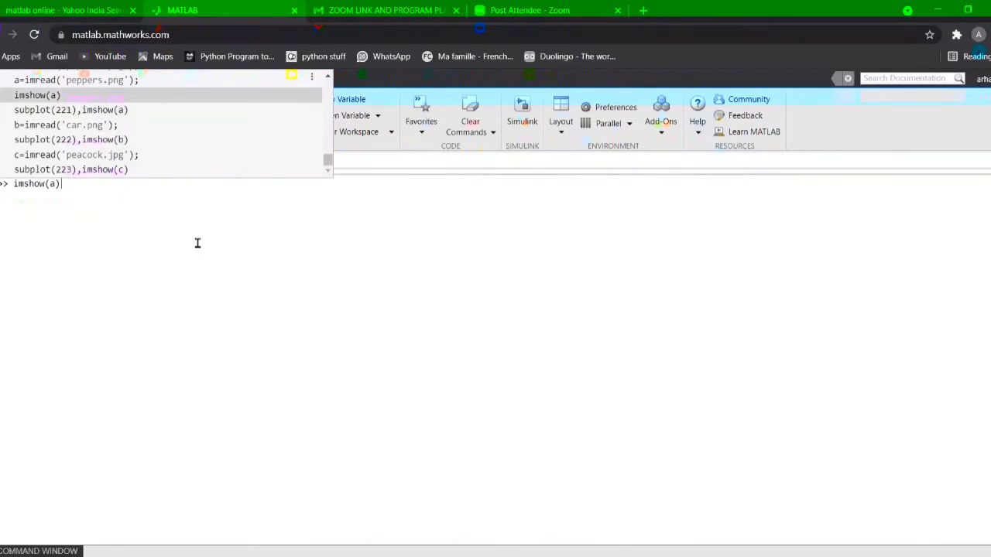
key("Up")
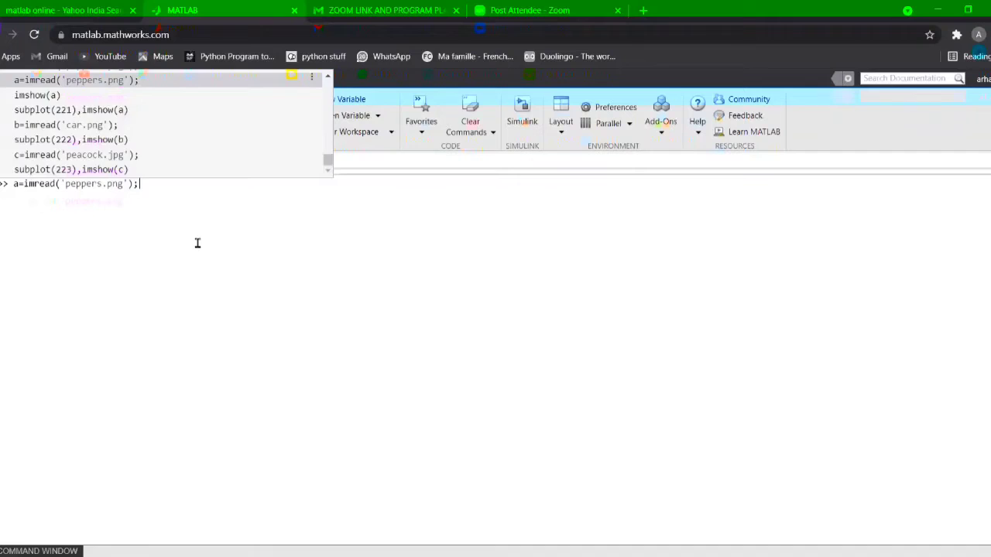
key("Left")
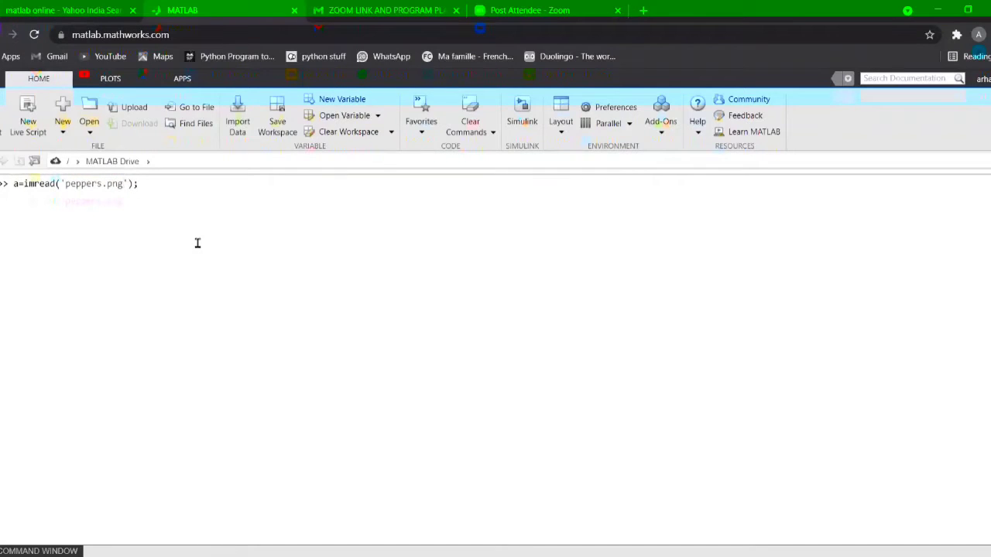
Change the recalled command to a=imread('pears.png'); using autocomplete, and run it
key("BackSpace")
key("BackSpace")
key("BackSpace")
key("BackSpace")
key("BackSpace")
key("BackSpace")
key("BackSpace")
type("ars")
key("BackSpace")
key("BackSpace")
key("BackSpace")
key("BackSpace")
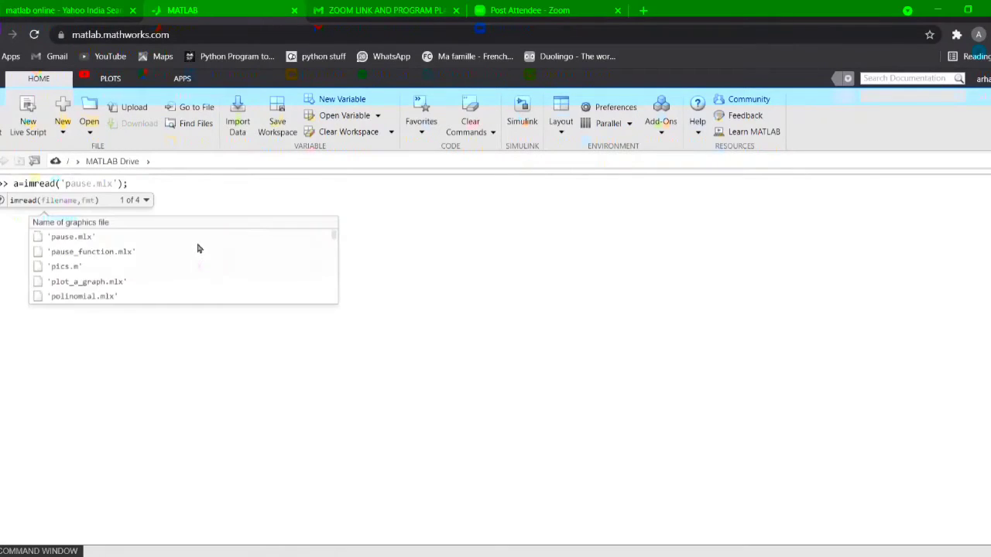
type("ea")
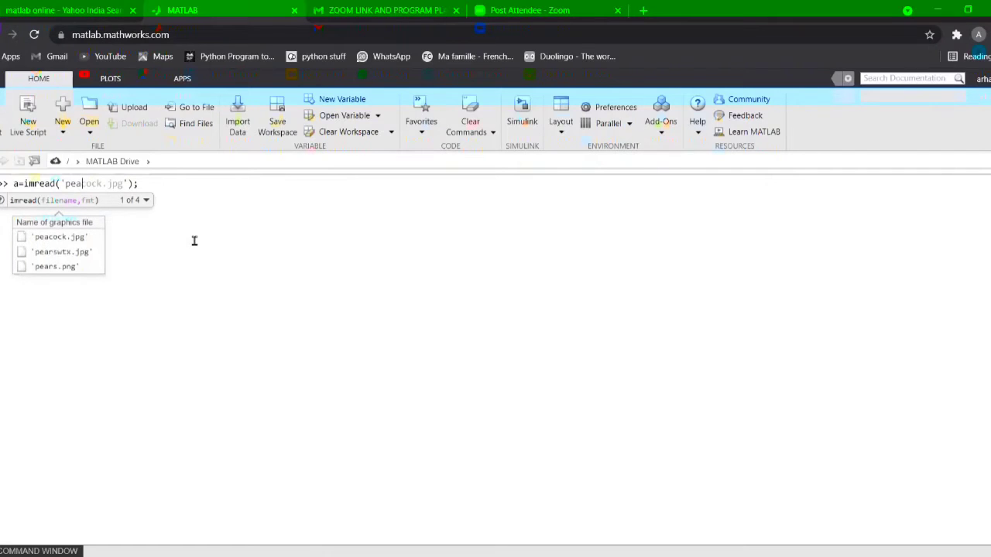
left_click(54, 266)
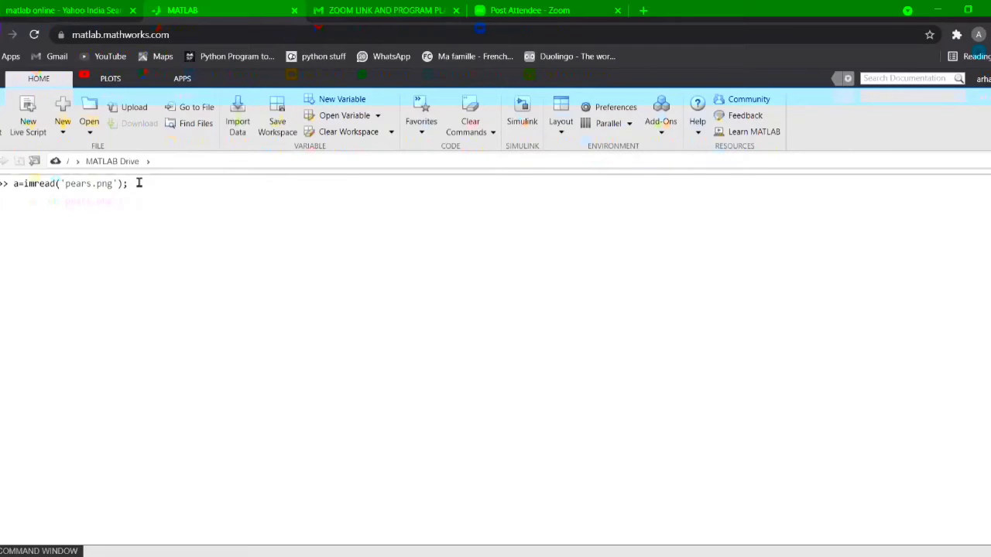
key("Return")
Edit the recalled subplot(223),imshow(c) into subplot(224),imshow(a) and run it
key("Up")
key("Up")
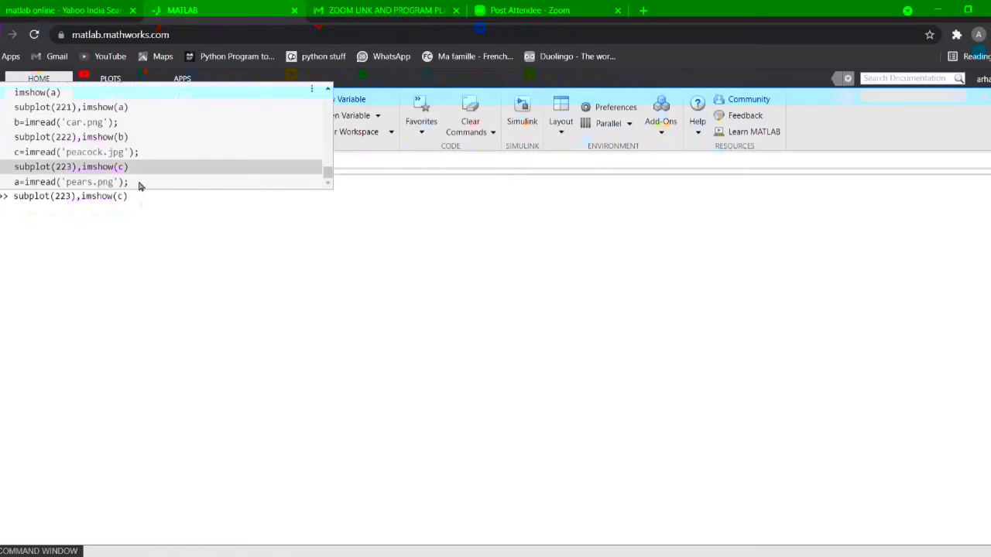
key("Left")
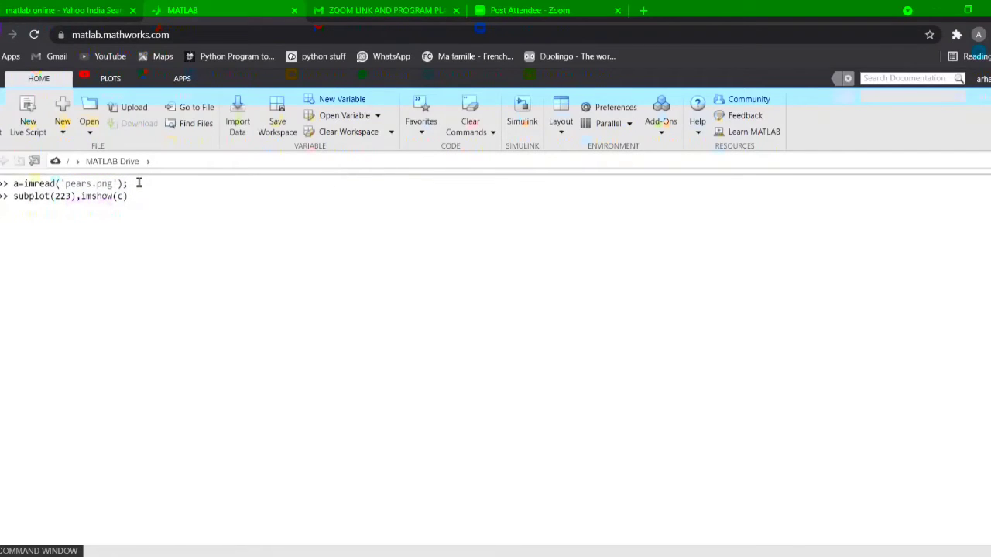
key("BackSpace")
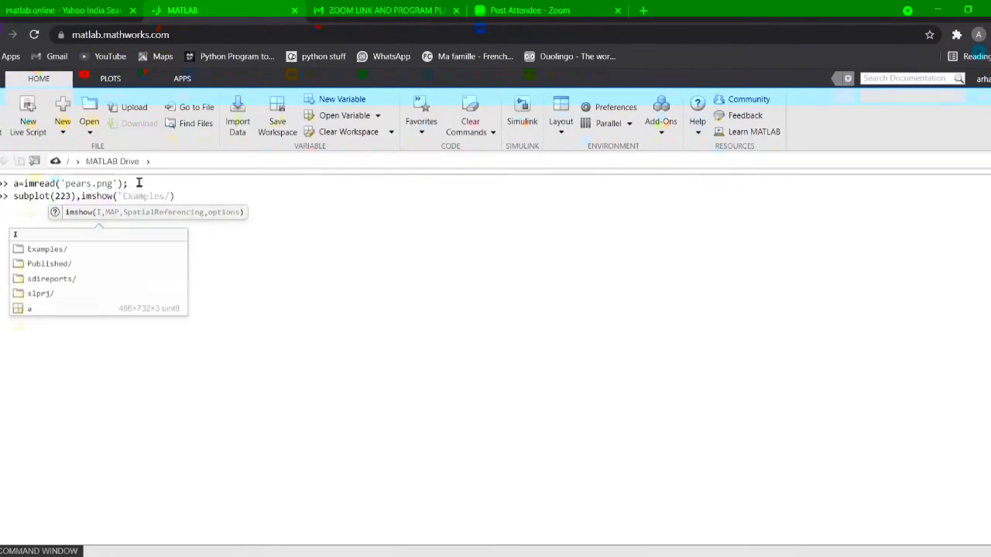
type("a")
key("Left")
key("Left")
key("Left")
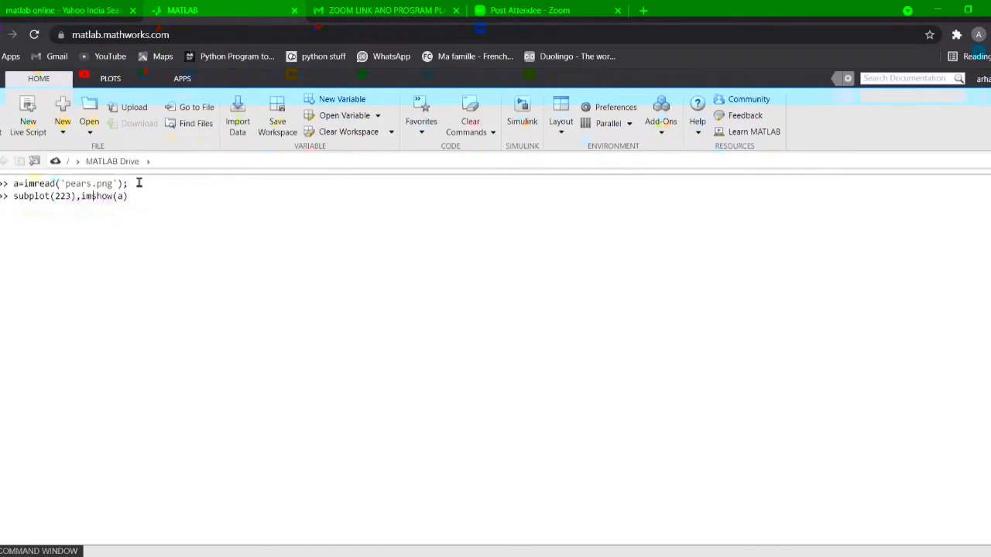
key("Left")
key("Left")
key("Left")
key("Left")
key("BackSpace")
type("4")
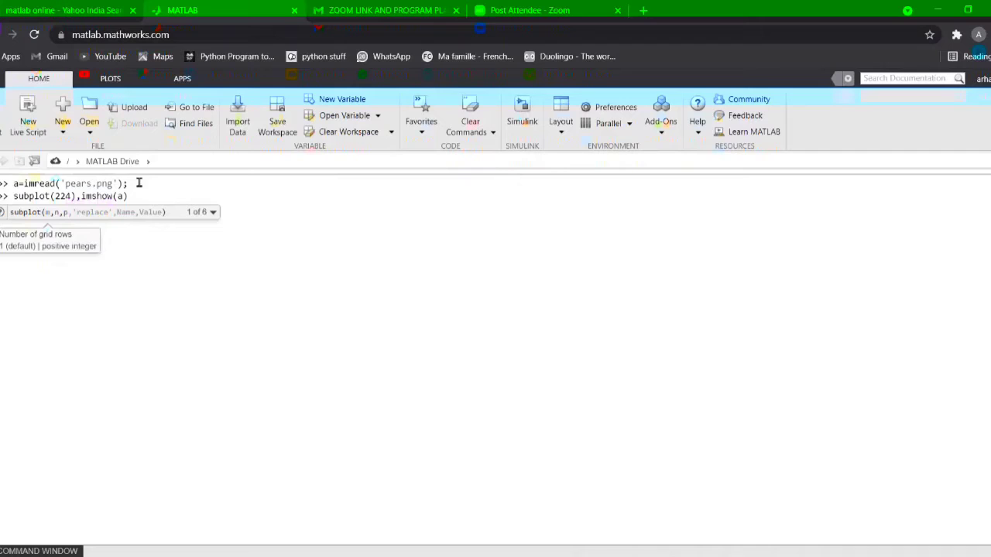
left_click(139, 192)
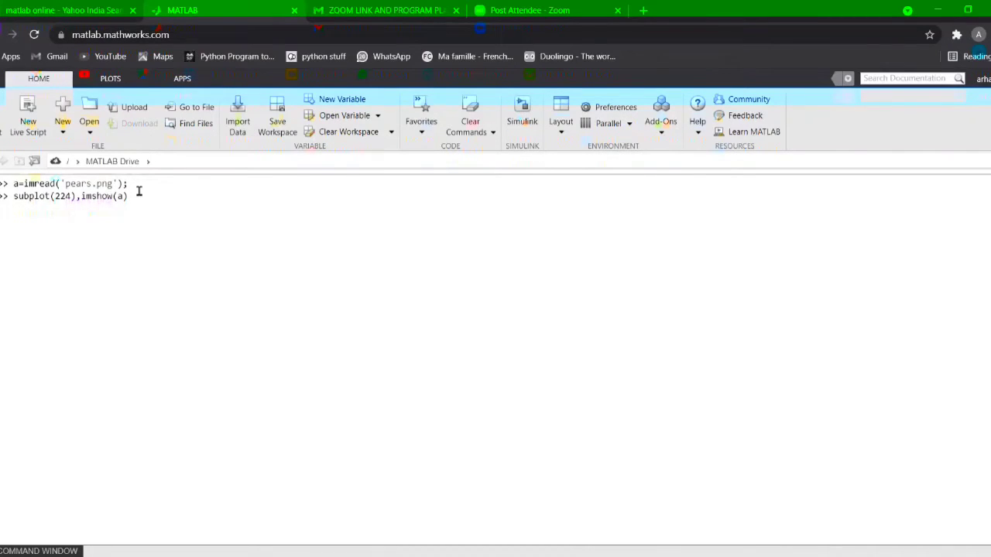
key("Return")
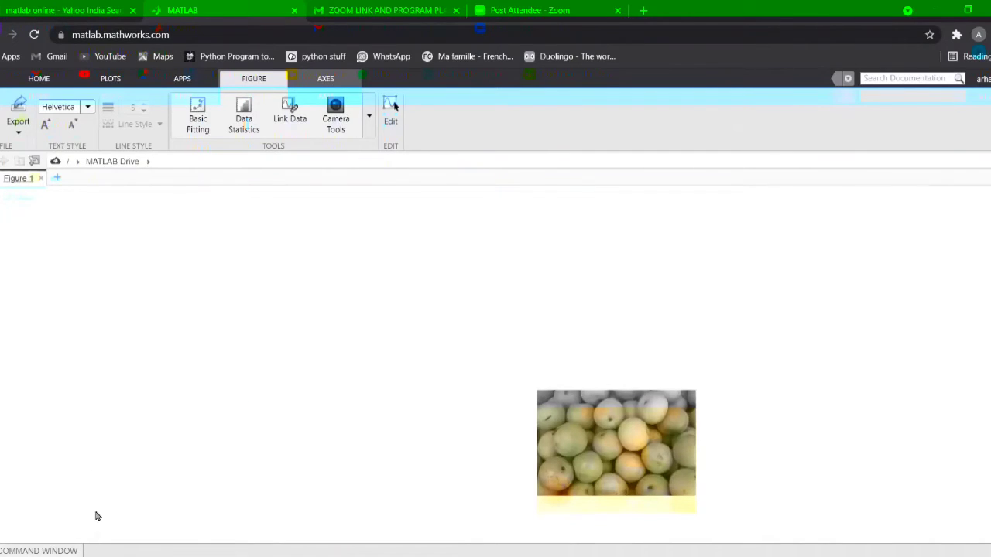
left_click(97, 550)
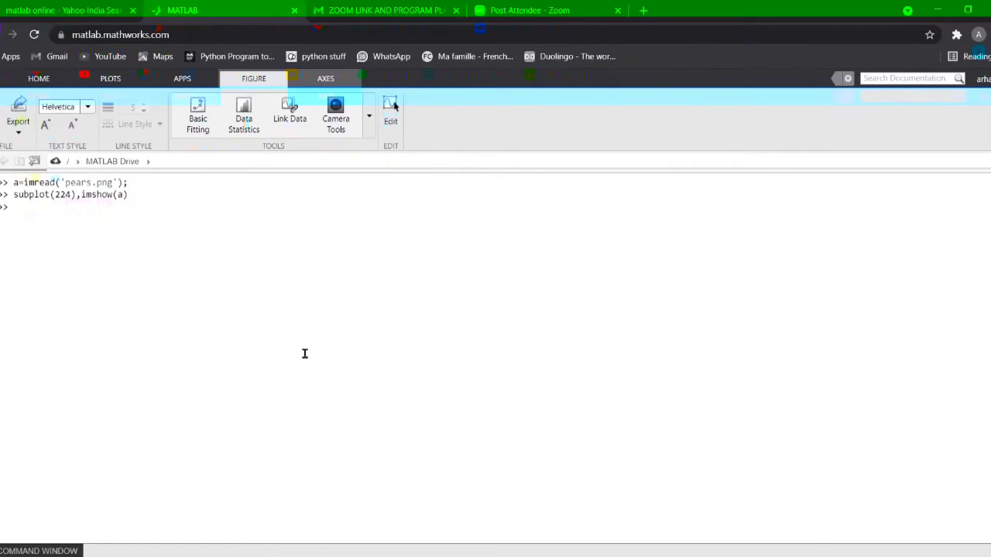
Write d=imread('daisy.jpg') at the prompt, picking daisy.jpg from autocomplete
type("d=")
type("im")
type("read")
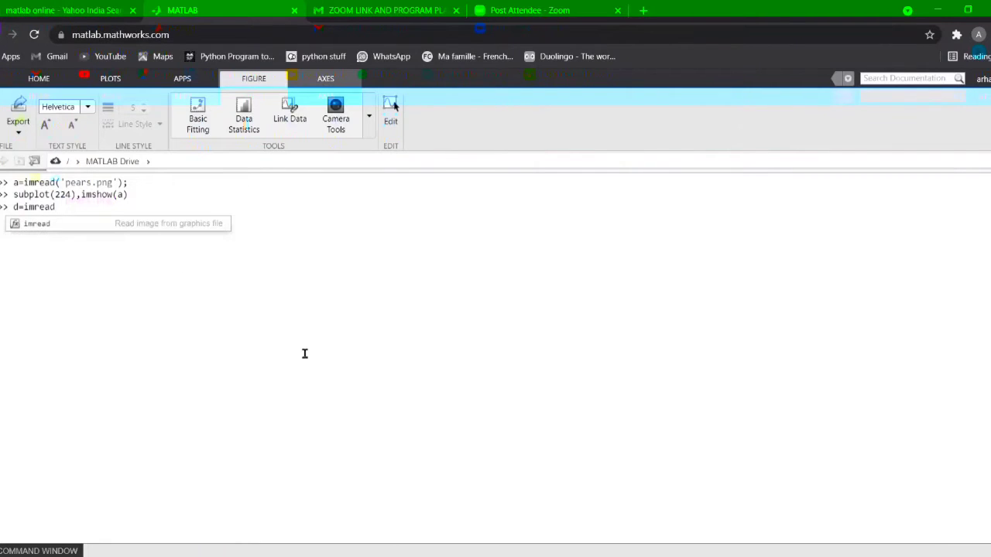
type("('")
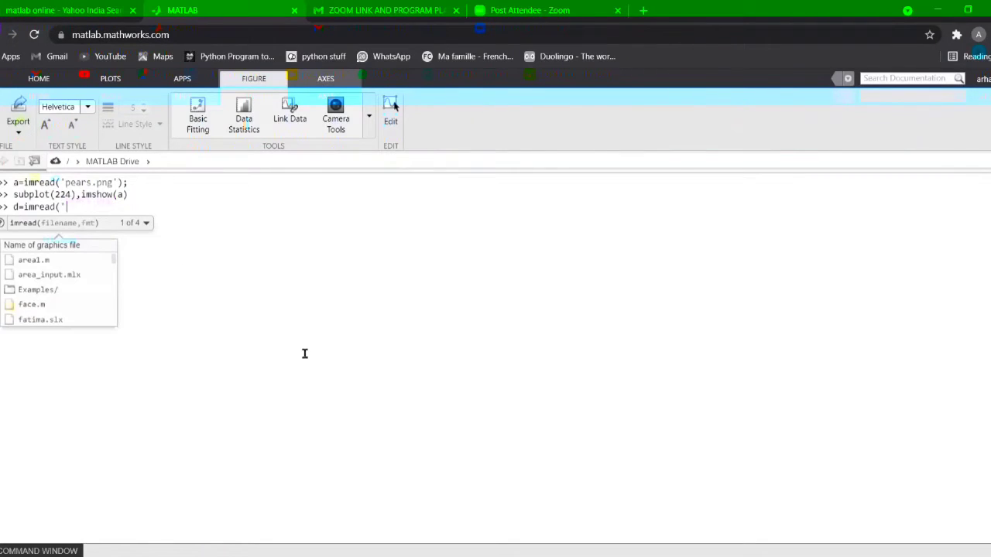
type("da")
type("i")
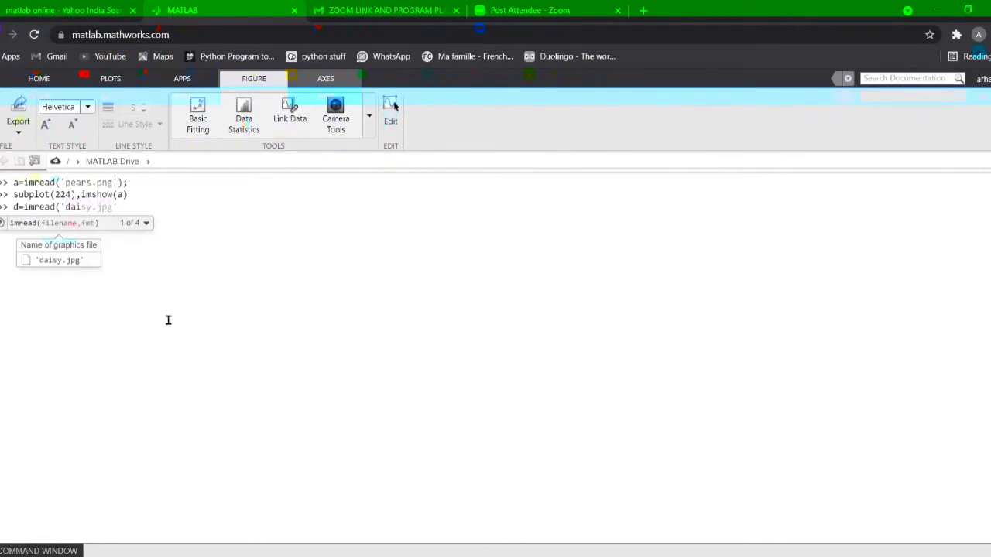
left_click(59, 260)
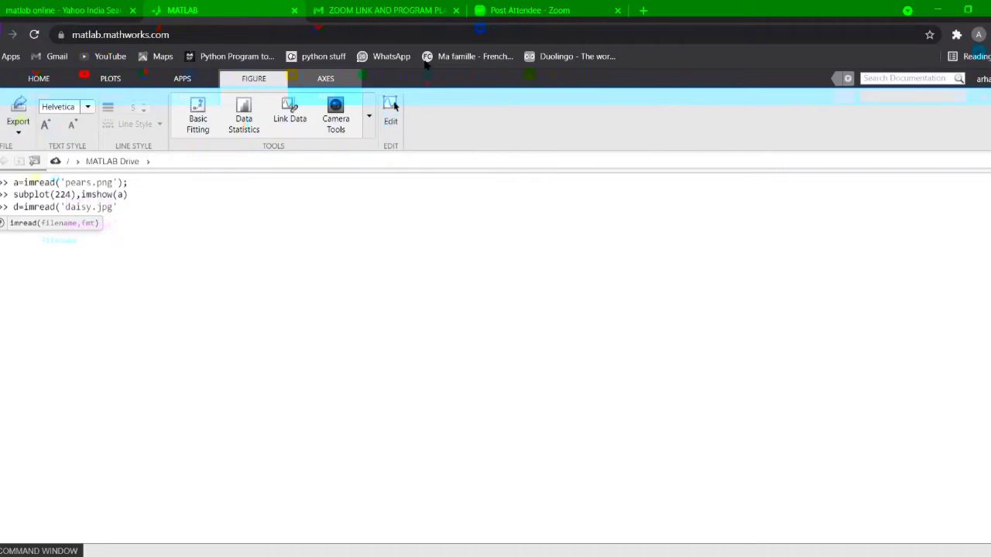
left_click(130, 207)
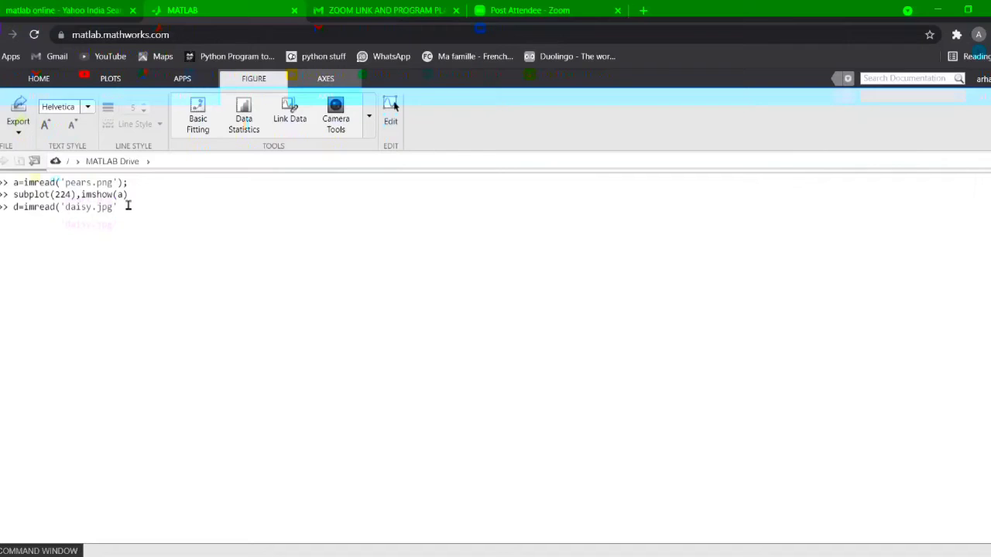
type("),imshow(a")
key("Return")
key("Up")
key("Up")
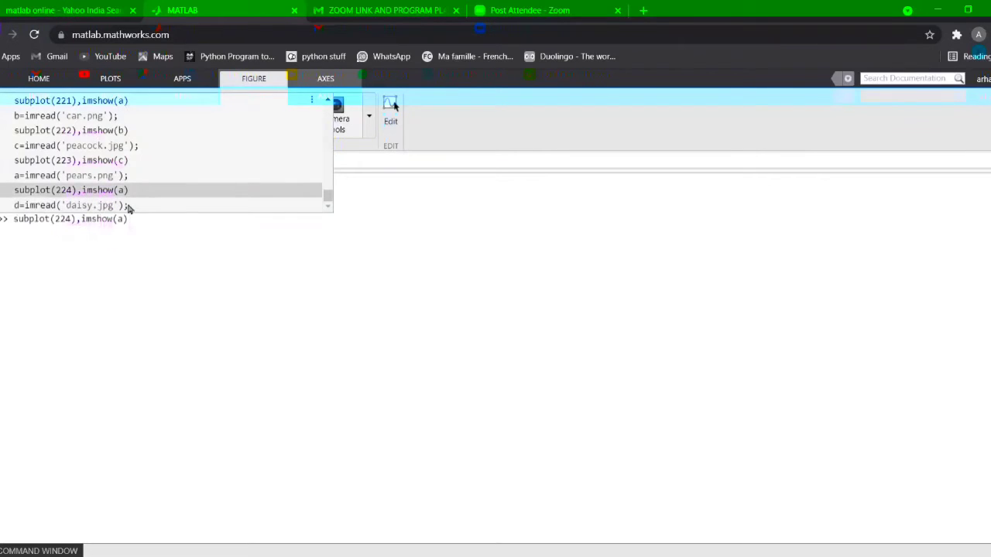
key("Left")
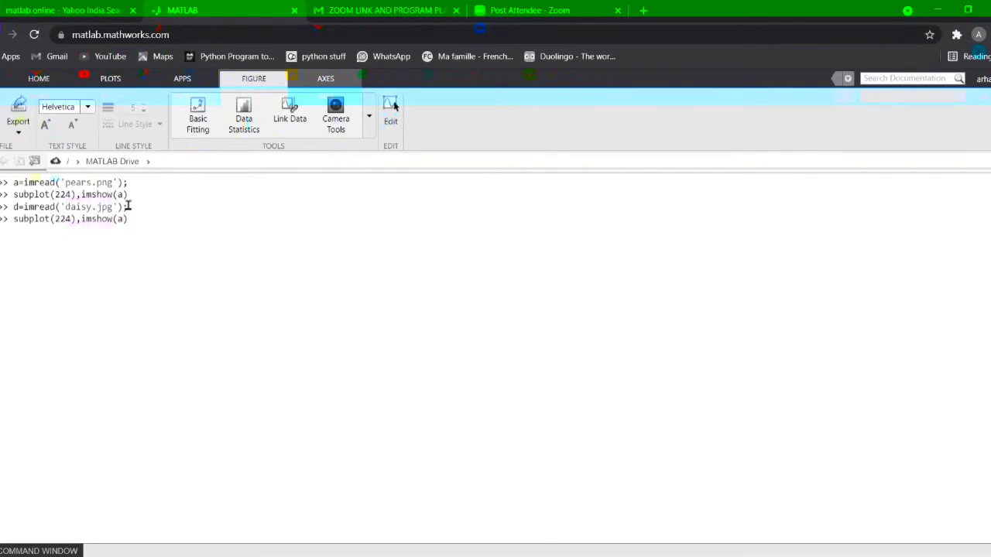
key("BackSpace")
type("d")
key("Left")
key("Left")
key("Left")
key("BackSpace")
type("3")
key("End")
key("Return")
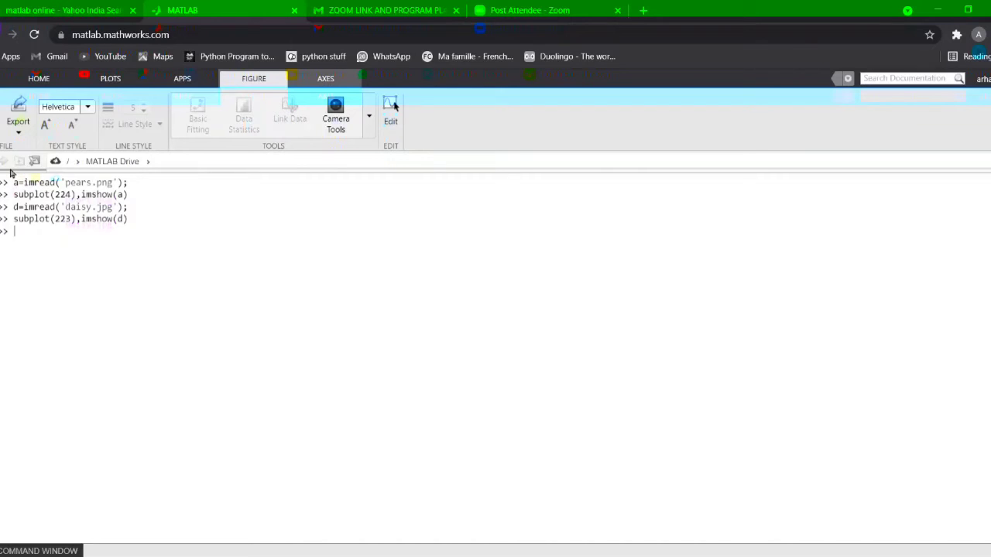
left_click_drag(4, 169, 9, 209)
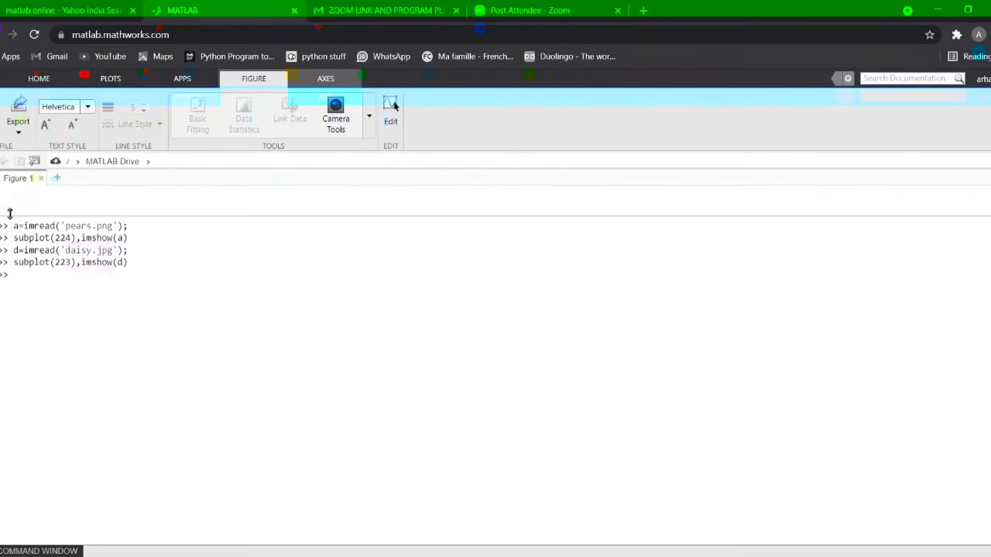
double_click(20, 179)
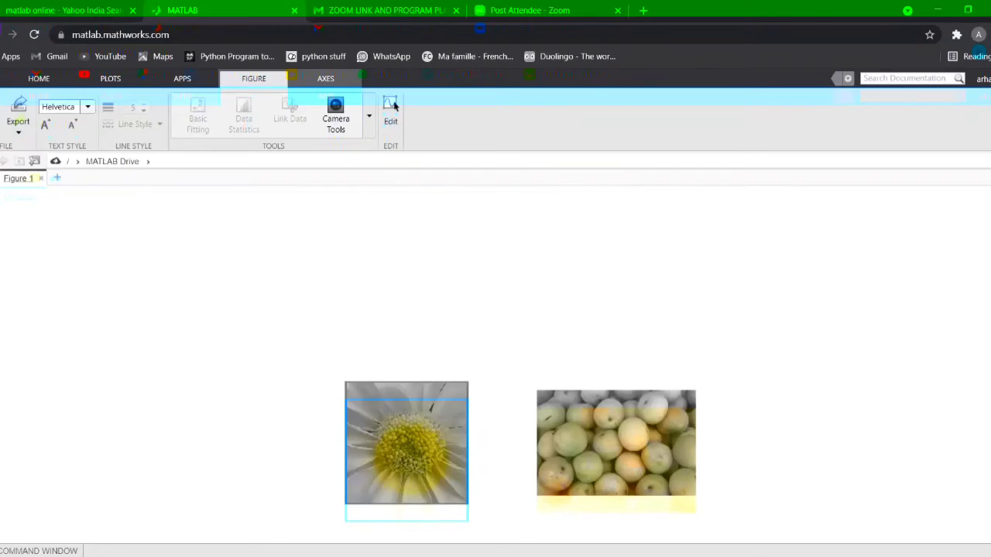
Recall the d=imread('daisy.jpg') line from the command history
left_click(39, 550)
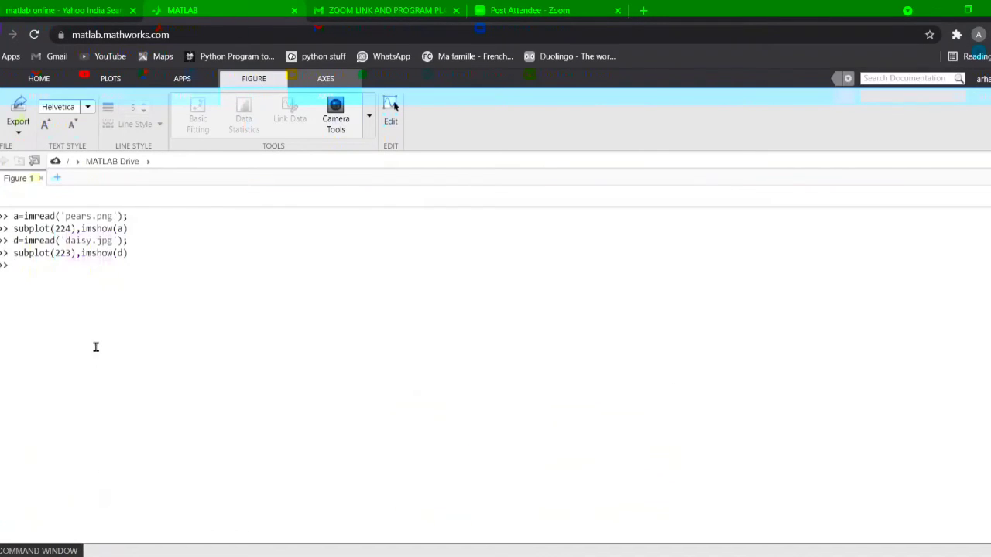
key("Up")
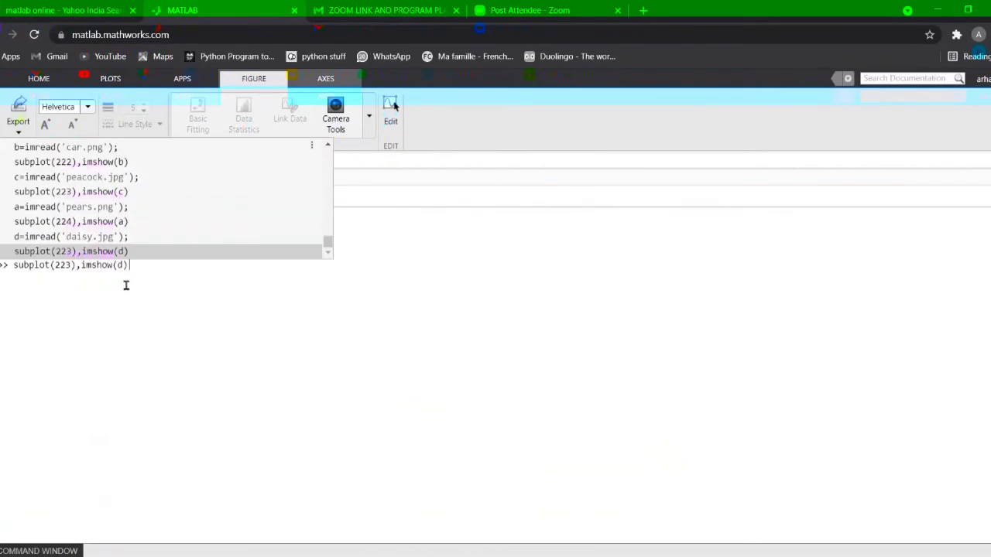
key("Up")
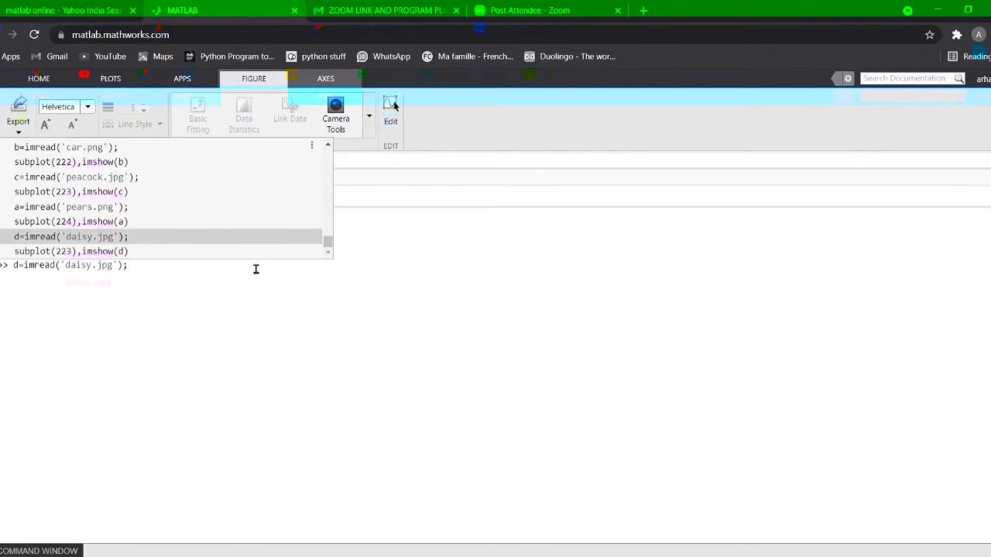
left_click(280, 264)
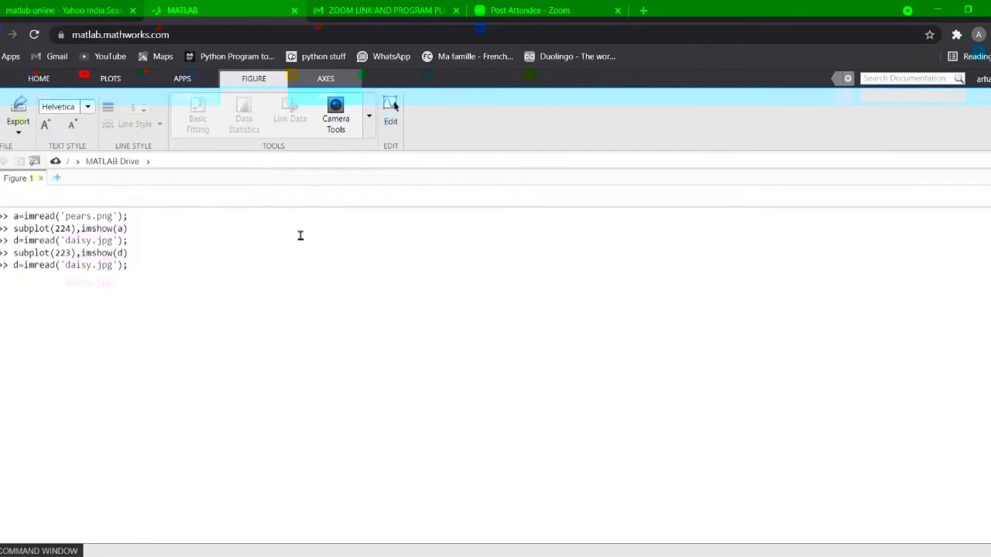
Edit it into b=imread('wind.png'), Tab-completing the wind.png file name
left_click(20, 266)
key("BackSpace")
type("b")
key("Right")
key("Right")
key("Right")
key("BackSpace")
key("BackSpace")
key("BackSpace")
key("BackSpace")
key("BackSpace")
key("BackSpace")
key("BackSpace")
key("BackSpace")
key("BackSpace")
type("wind")
key("Tab")
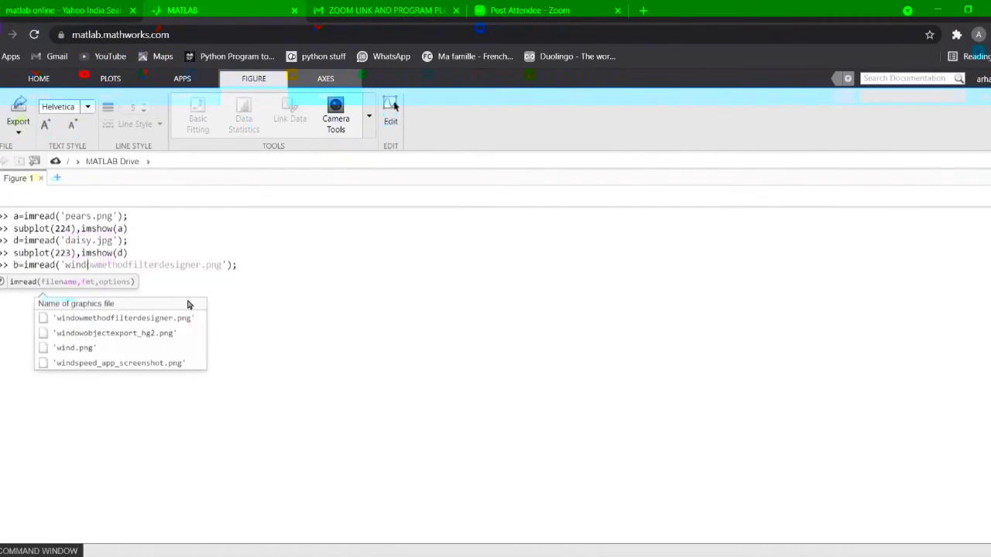
left_click(98, 347)
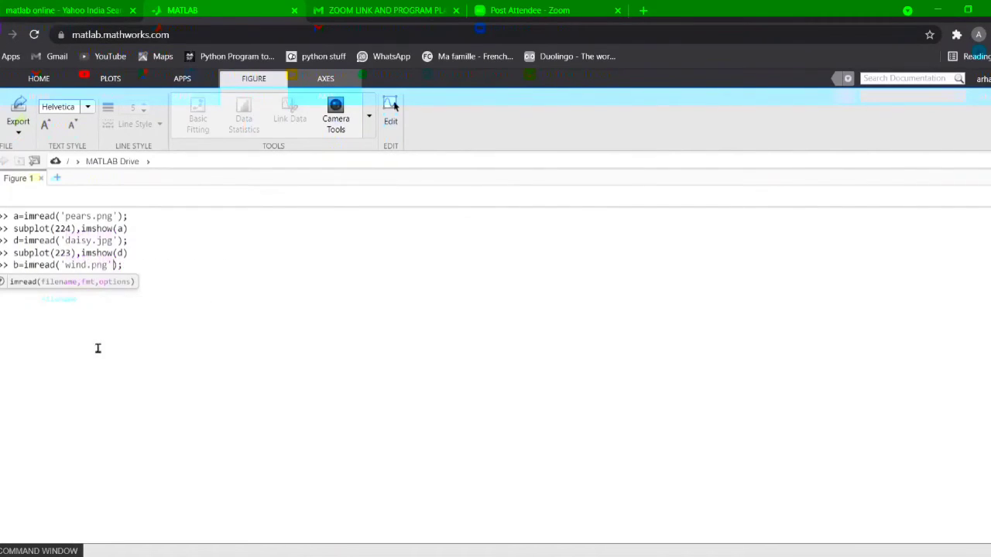
left_click(149, 264)
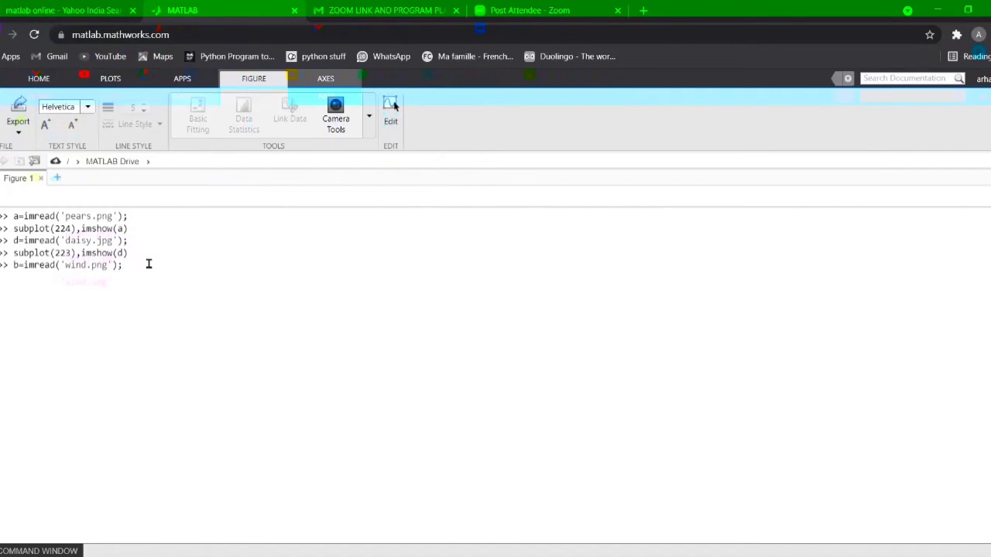
Run the wind.png load, rerun subplot(222),imshow(b) from history, and expand Figure 1
key("Return")
key("Up")
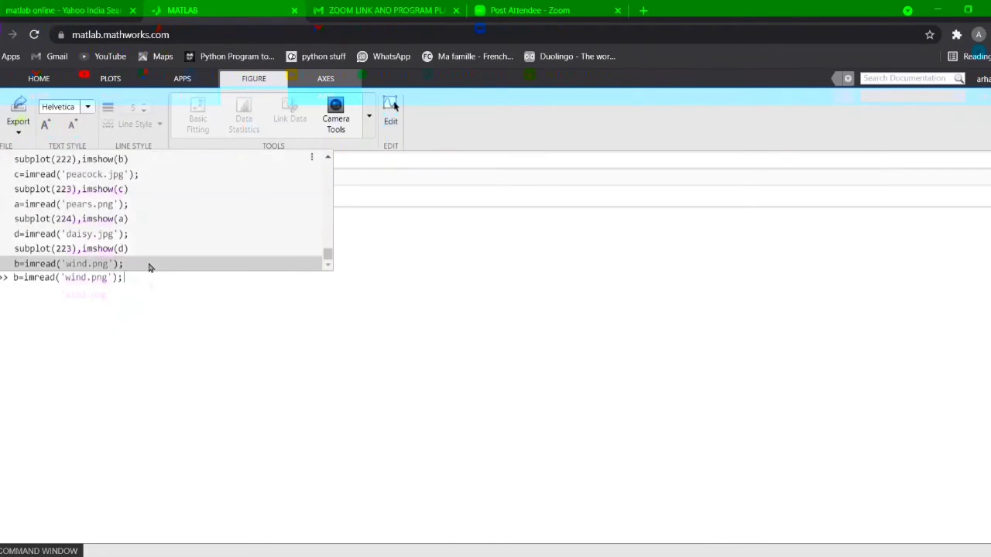
key("Up")
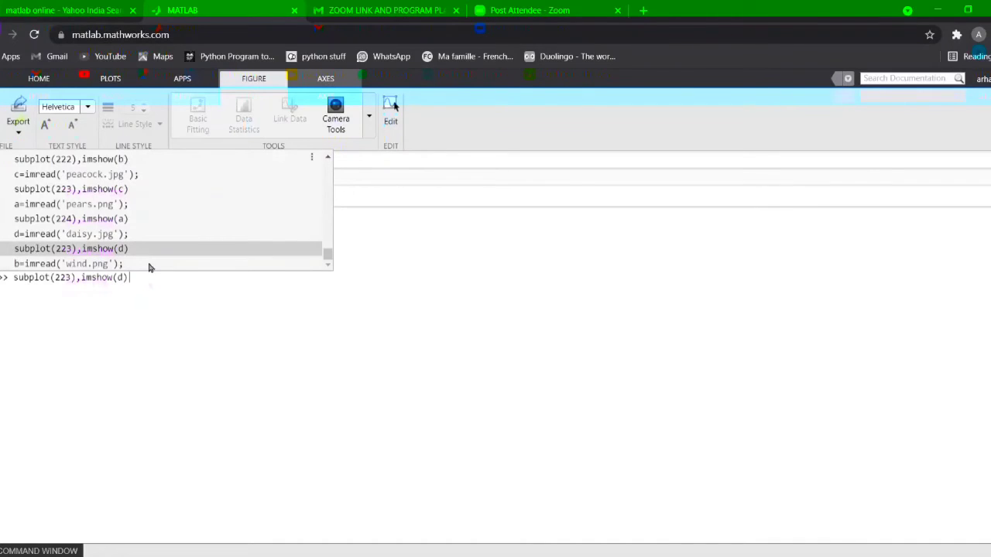
key("Up")
key("Up")
key("Up")
key("Up")
key("Up")
key("Up")
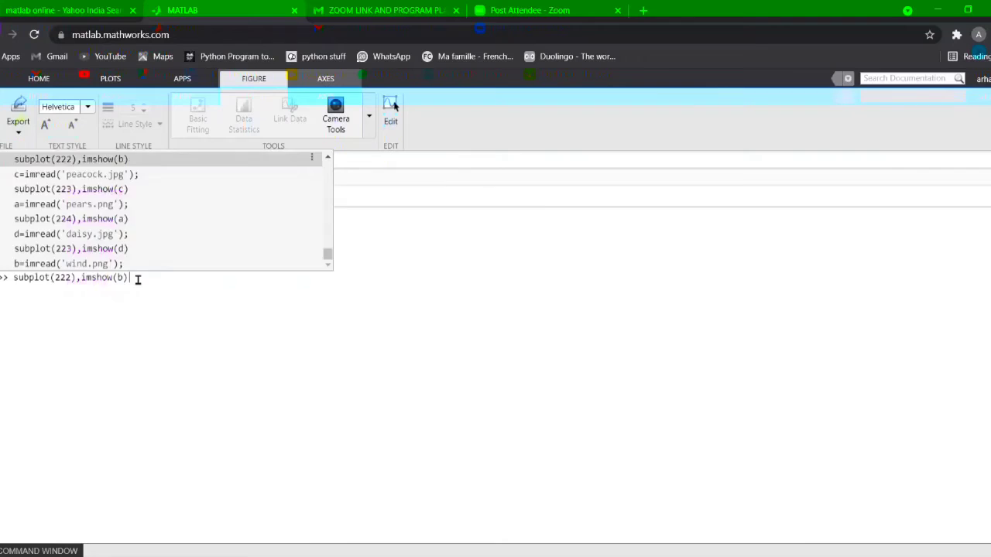
left_click(138, 277)
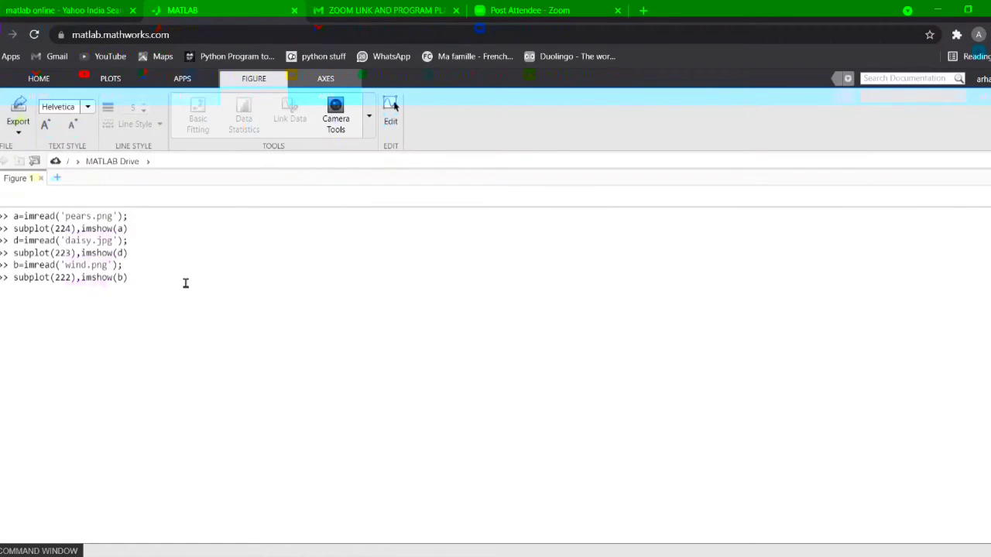
key("Return")
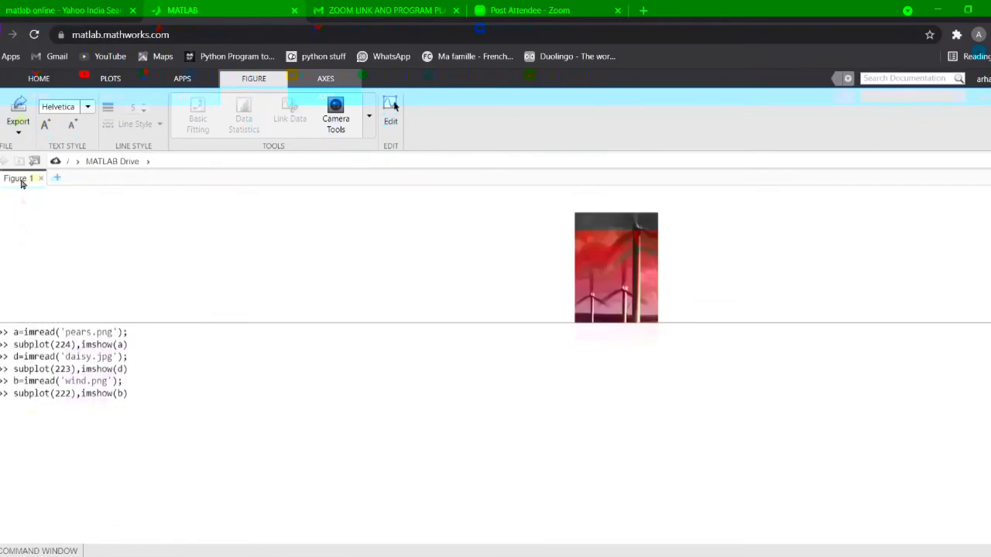
left_click(22, 182)
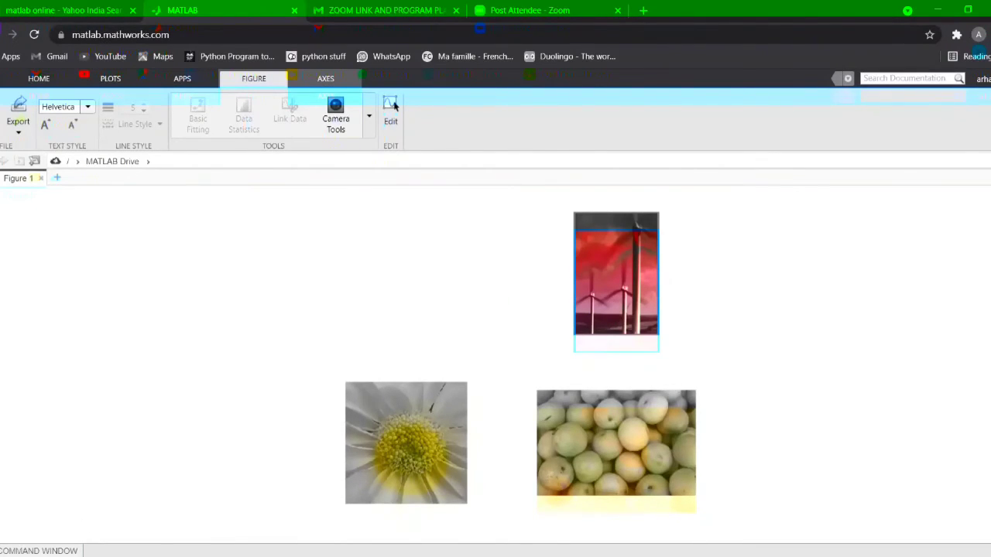
Write c=imread('cameraman.tif') in the Command Window using the completion list
left_click(42, 542)
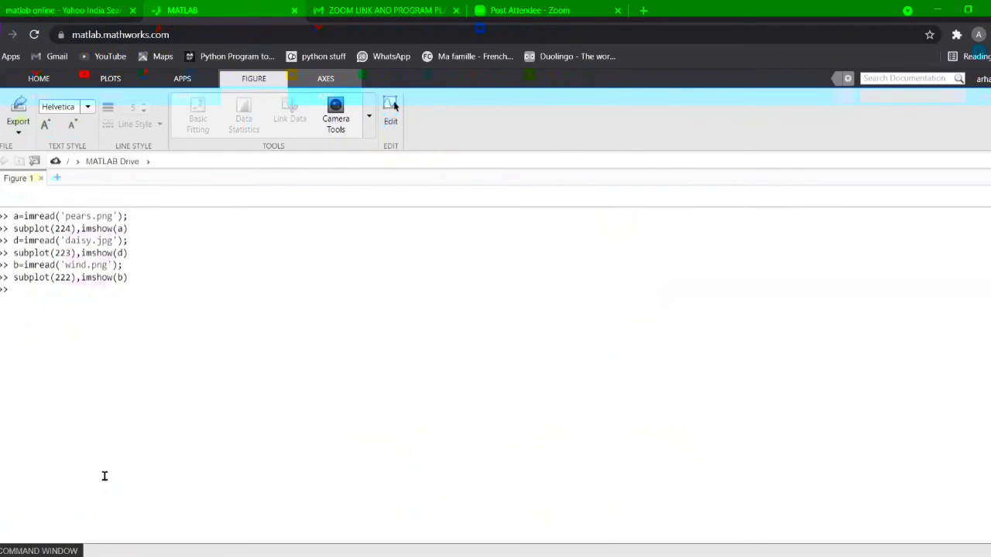
type("c")
type("=")
type("imread(")
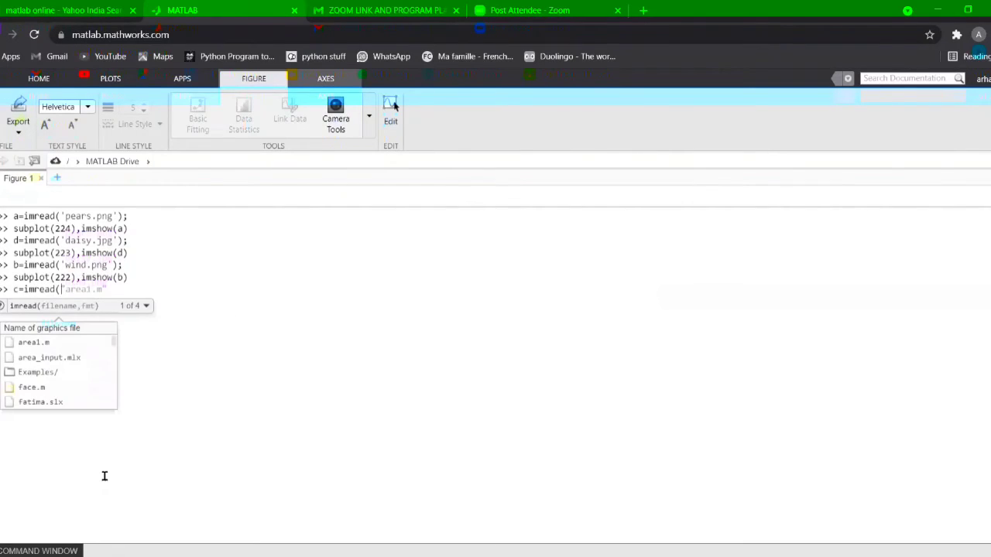
type("'c")
type("amera")
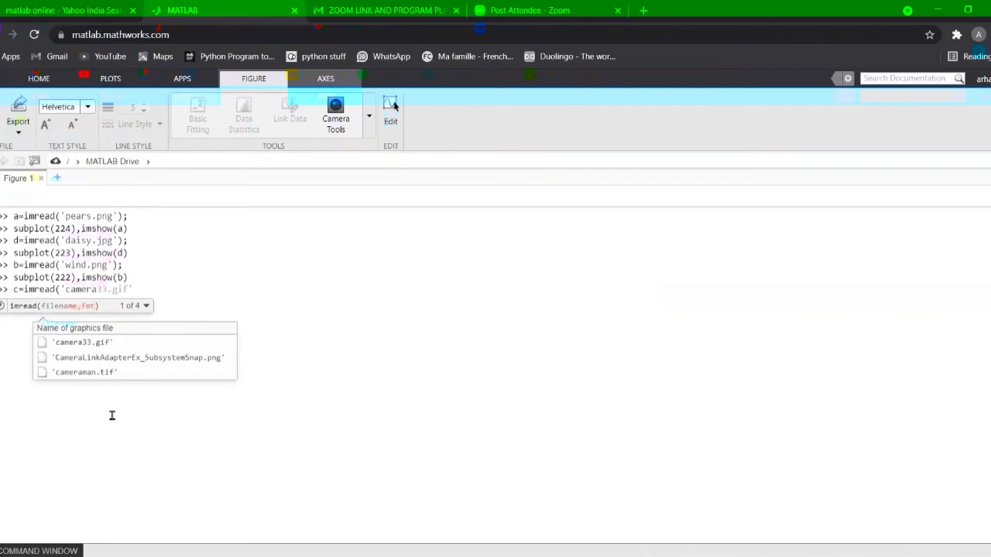
left_click(85, 374)
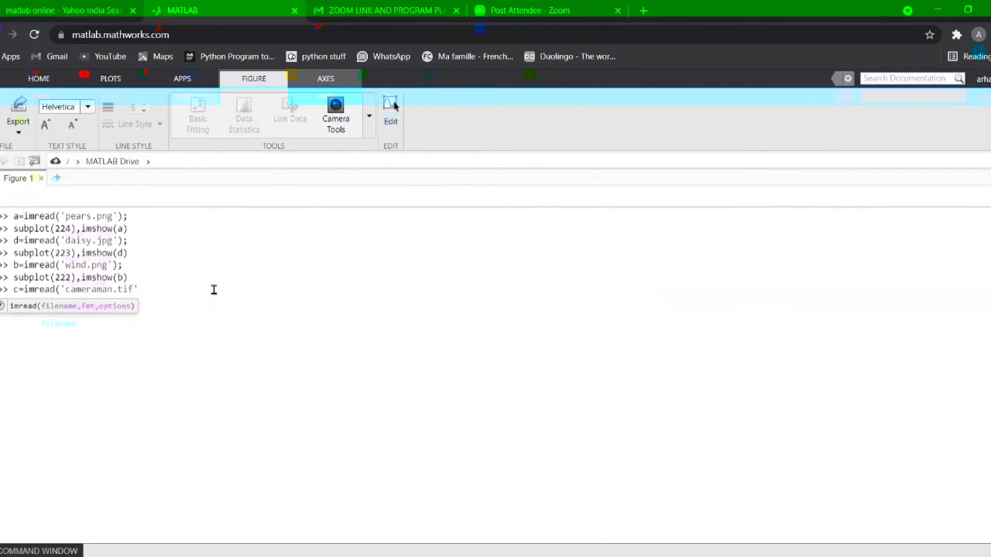
type(");")
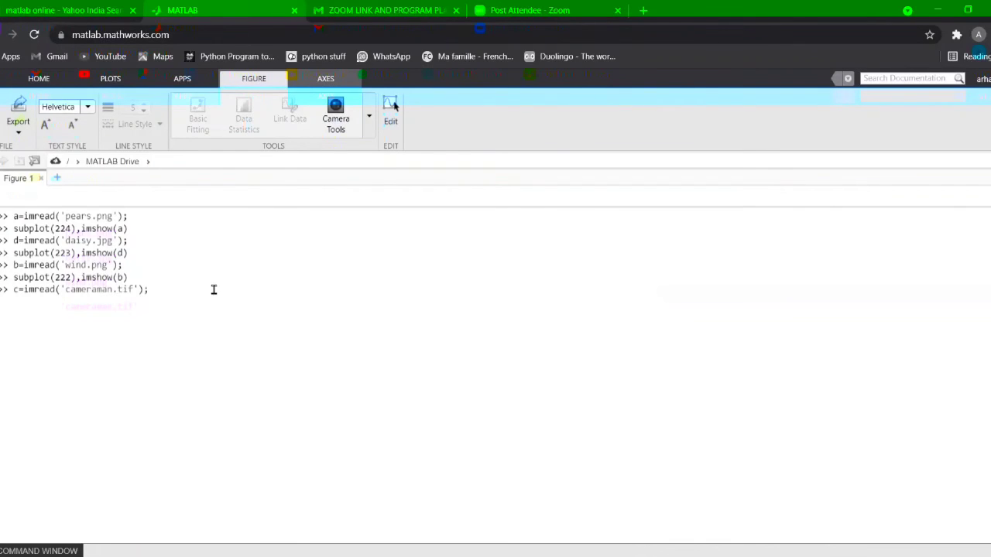
Run the cameraman load, then change recalled subplot(223),imshow(c) to subplot(221) and run it
key("Return")
key("Up")
key("Up")
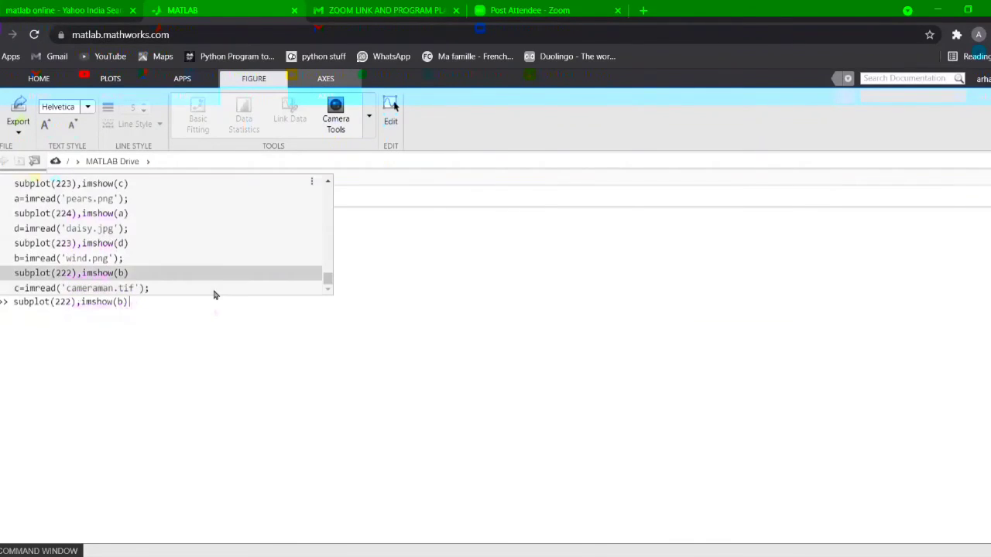
key("Up")
key("Up")
key("Up")
key("Up")
key("Up")
key("Up")
key("Up")
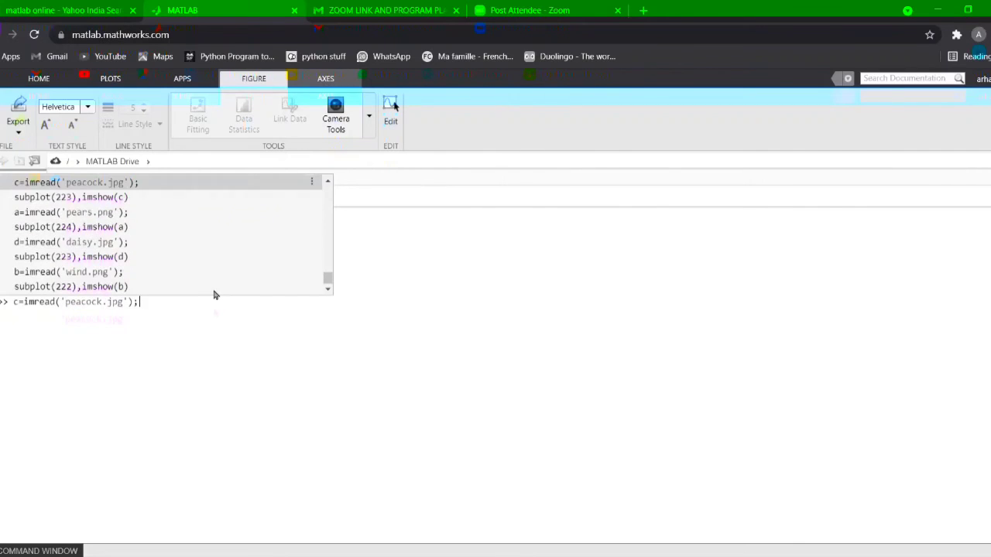
key("Up")
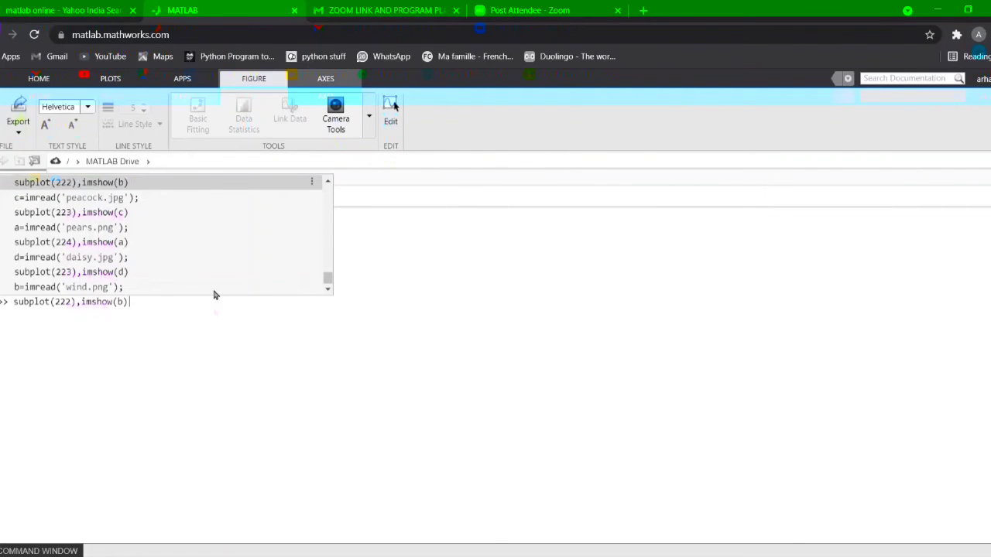
key("Down")
key("Down")
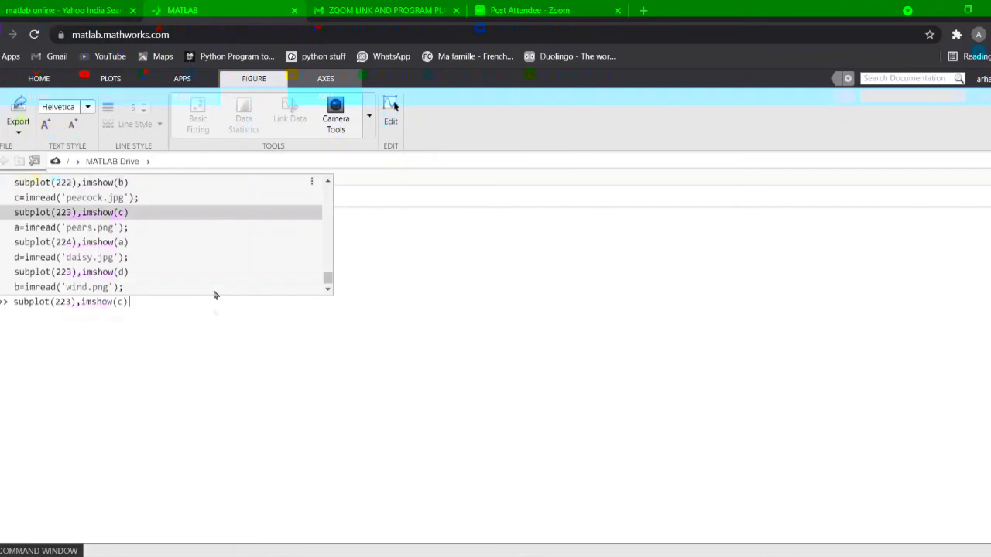
key("Left")
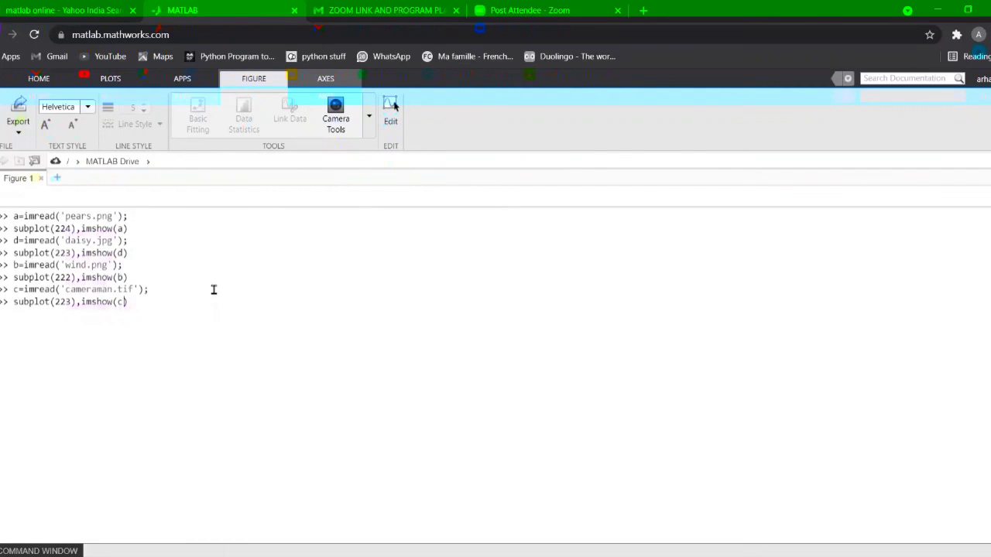
key("Left")
key("Left")
key("Left")
key("BackSpace")
type("1")
key("End")
key("Return")
left_click(16, 179)
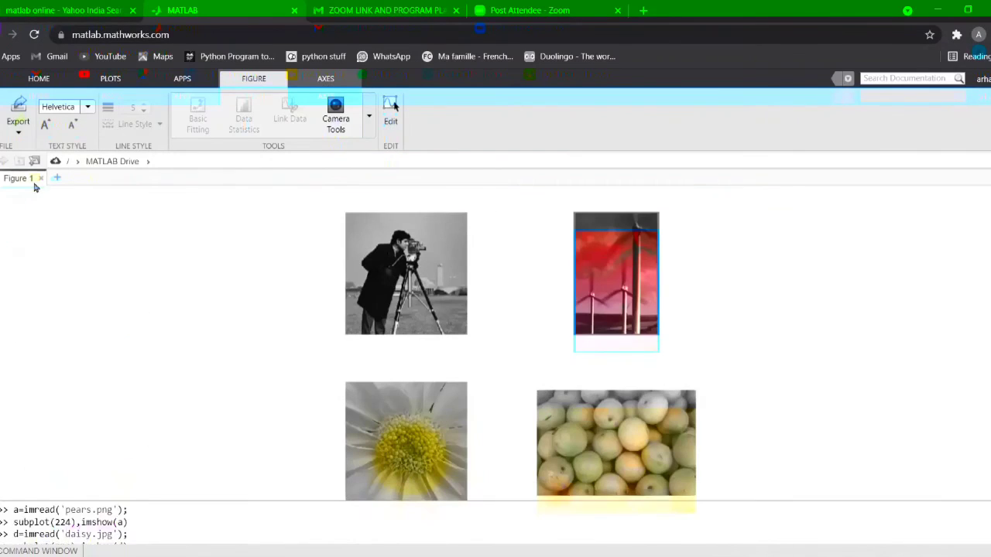